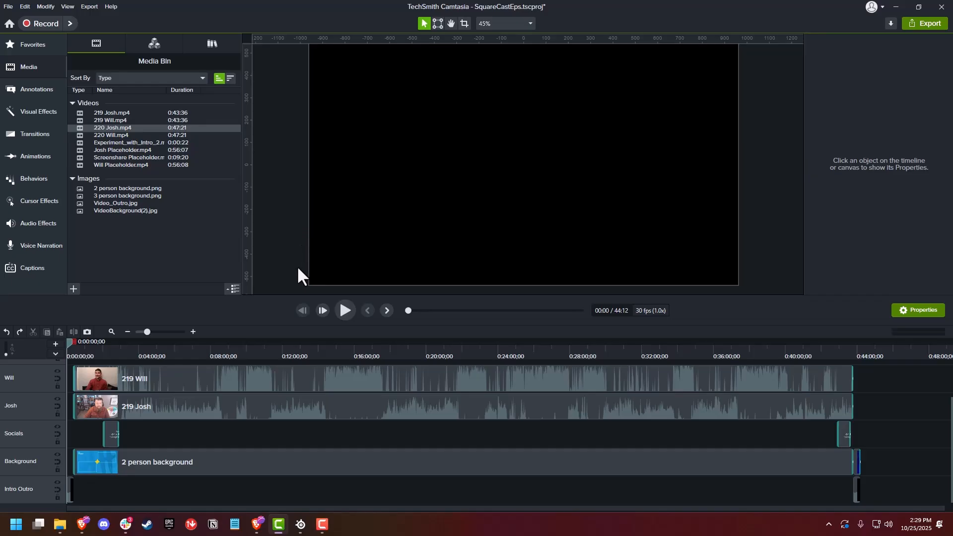
Step: Enlarge the timeline area, then ripple-replace both episode 219 host clips with the matching 220 recordings from the media bin
{"action": "left_click_drag", "start_coordinate": [304, 296], "coordinate": [313, 244]}
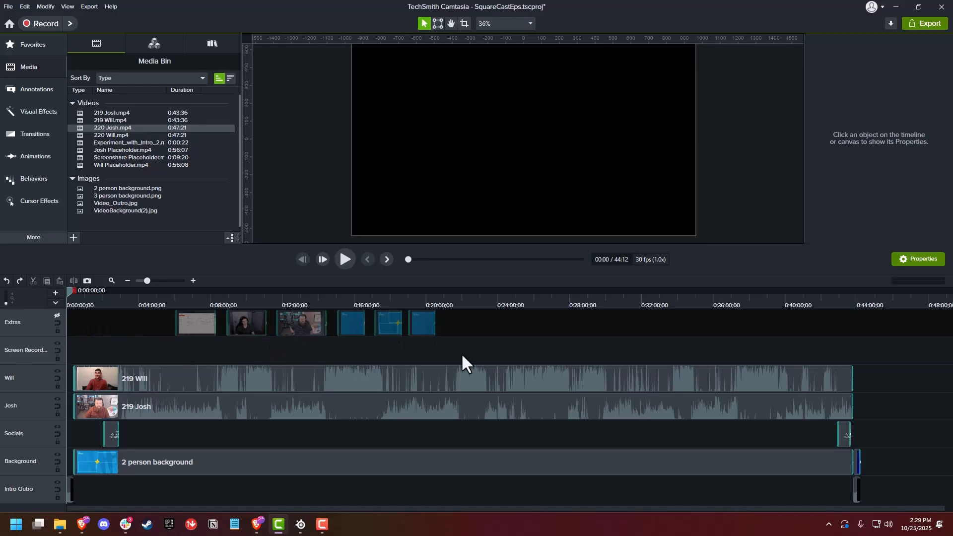
{"action": "mouse_move", "coordinate": [233, 314]}
{"action": "left_click", "coordinate": [132, 135]}
{"action": "left_click_drag", "start_coordinate": [169, 226], "coordinate": [132, 373]}
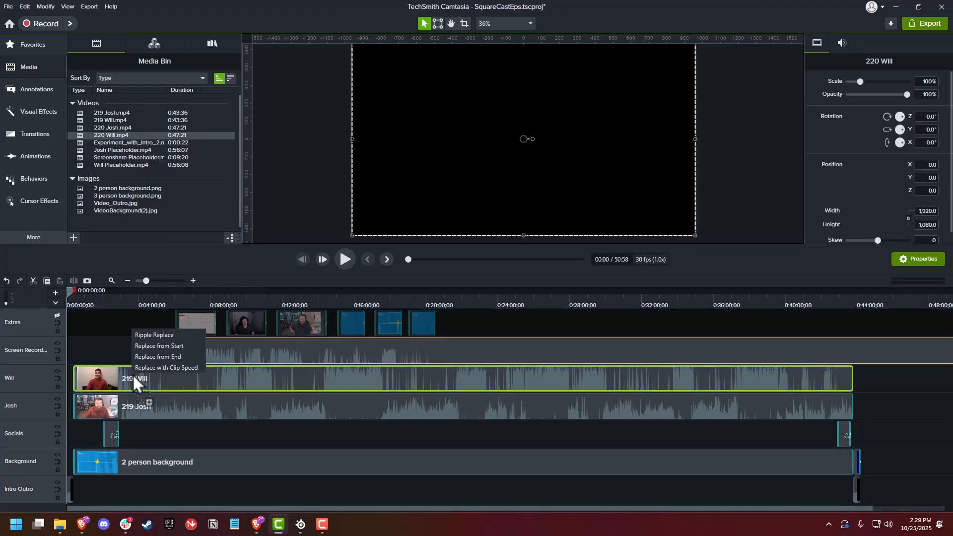
{"action": "left_click", "coordinate": [165, 331]}
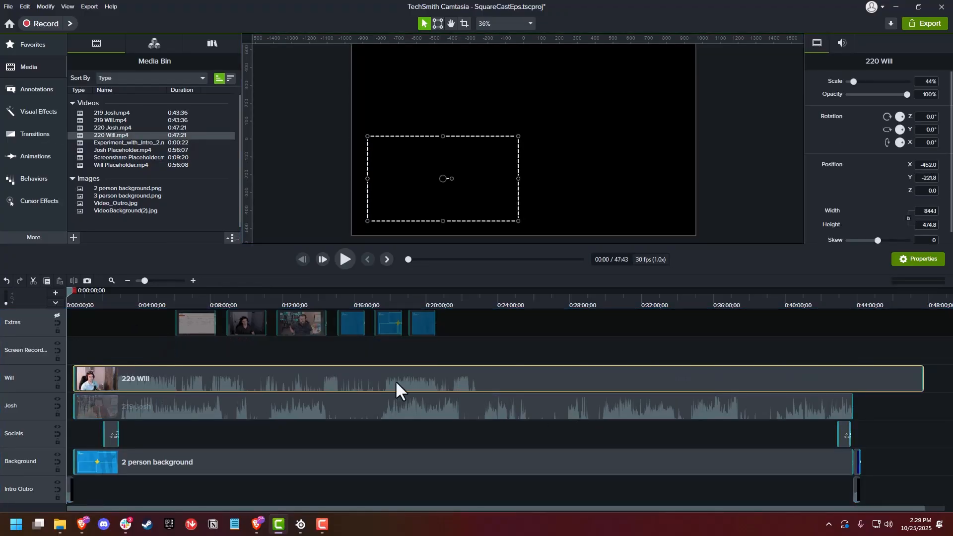
{"action": "left_click_drag", "start_coordinate": [124, 128], "coordinate": [162, 406]}
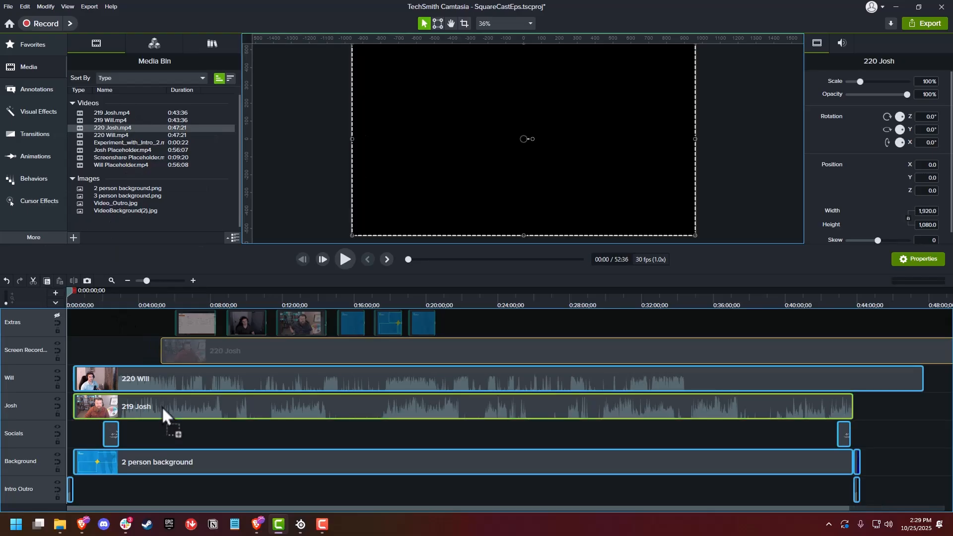
{"action": "left_click", "coordinate": [185, 365]}
Step: Trim about 11 seconds off the start of both 220 host clips, keeping their start aligned with the background
{"action": "scroll", "coordinate": [302, 376], "scroll_direction": "up", "scroll_amount": 5}
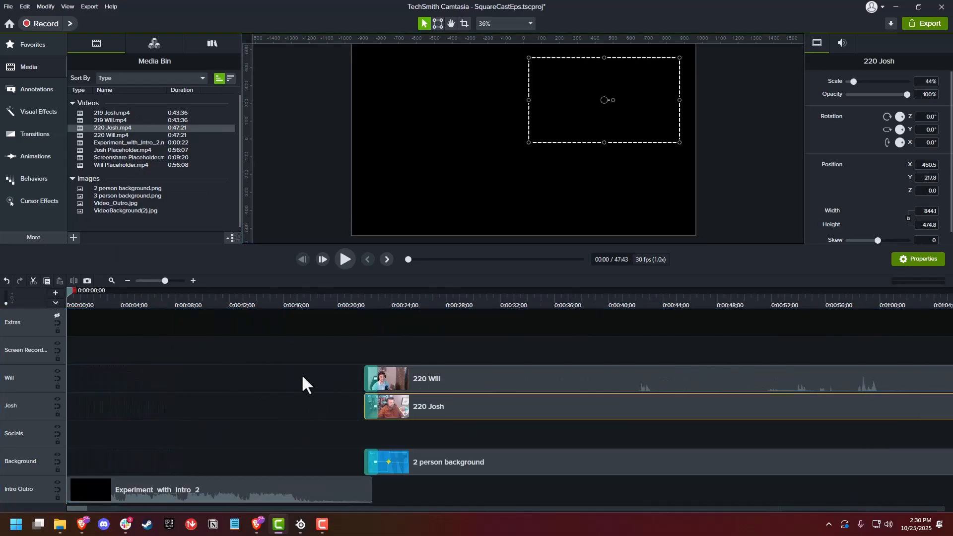
{"action": "left_click_drag", "start_coordinate": [356, 295], "coordinate": [447, 310]}
{"action": "left_click", "coordinate": [346, 377]}
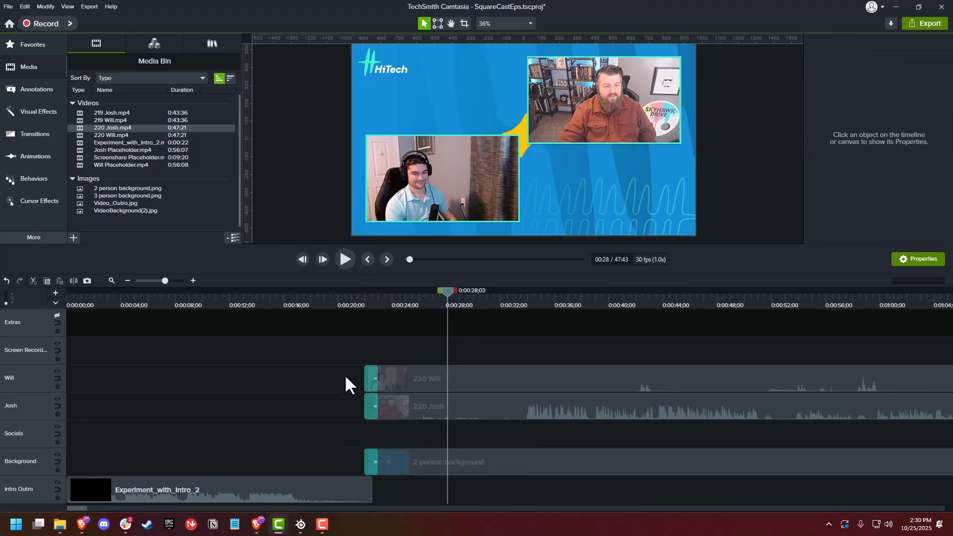
{"action": "left_click_drag", "start_coordinate": [346, 377], "coordinate": [407, 380]}
Step: Play back the transition from the intro into the host clips, starting around 0:21
{"action": "left_click", "coordinate": [356, 302]}
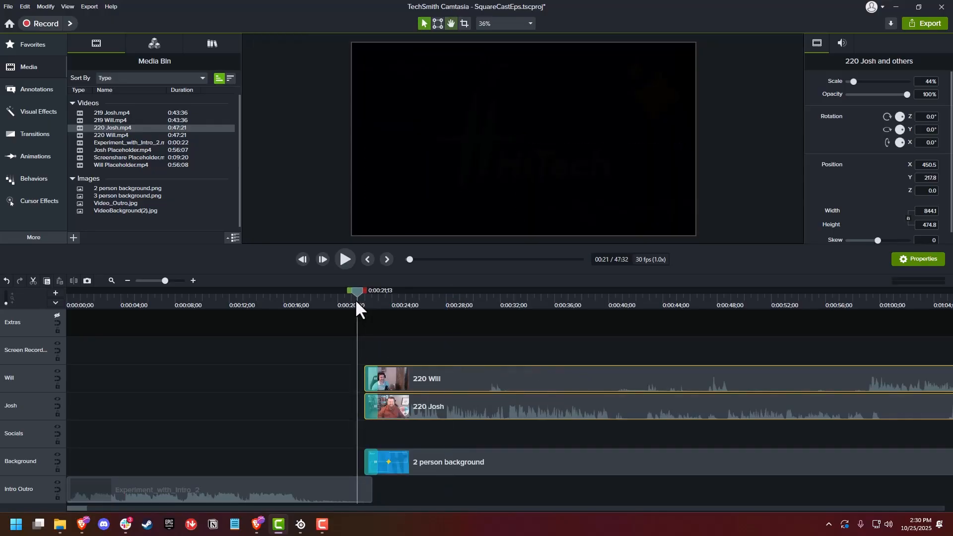
{"action": "key", "text": "space"}
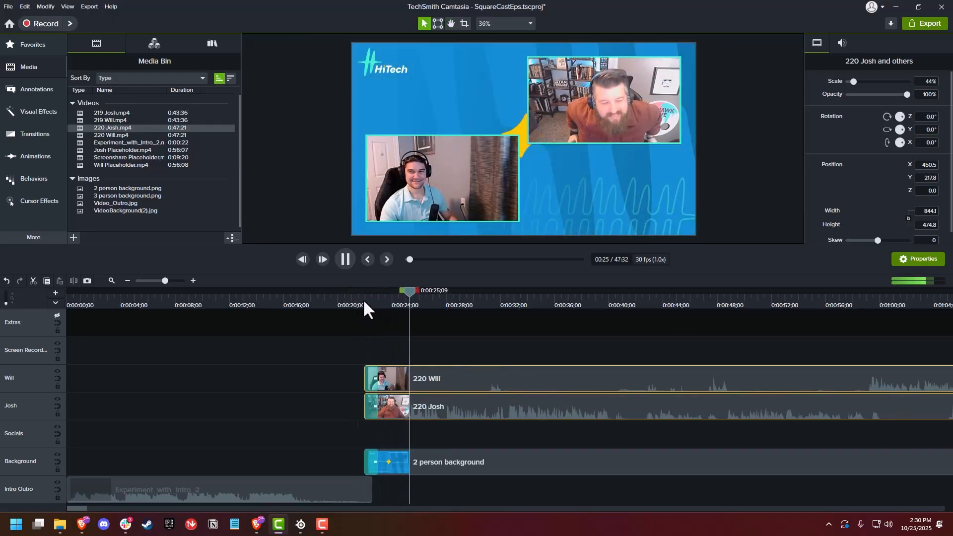
{"action": "key", "text": "space"}
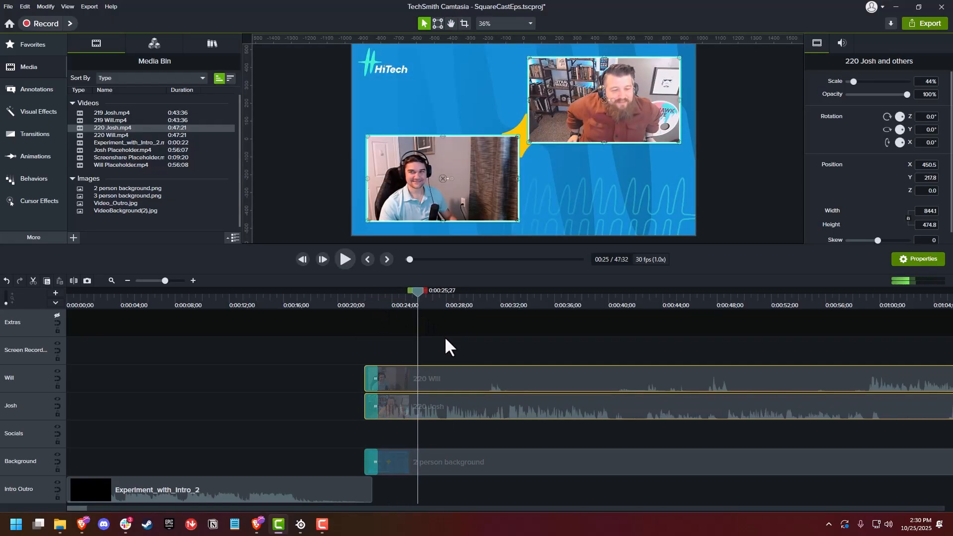
Step: Examine how the first socials text at about 2:26 and the outro around 44:00 line up with the new host clips
{"action": "scroll", "coordinate": [445, 340], "scroll_direction": "down", "scroll_amount": 3}
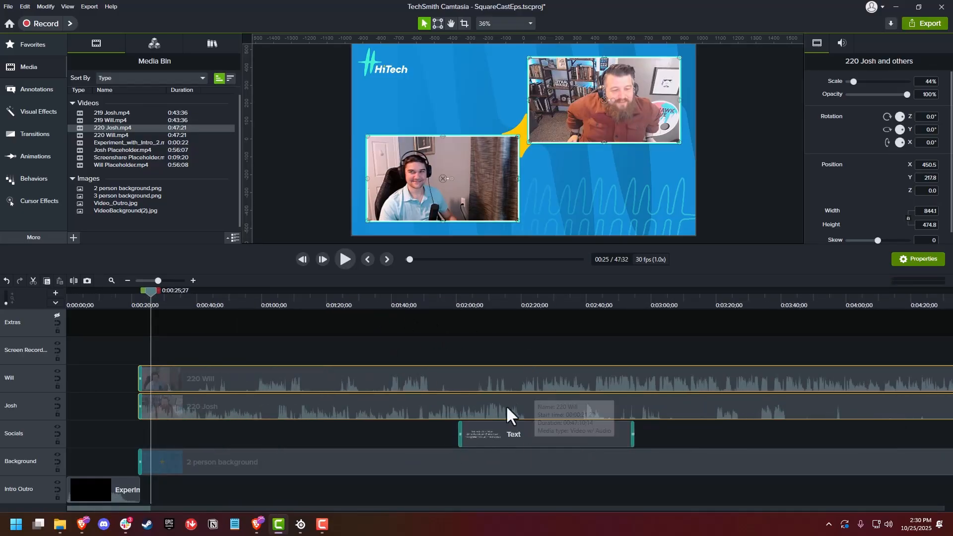
{"action": "left_click", "coordinate": [541, 301]}
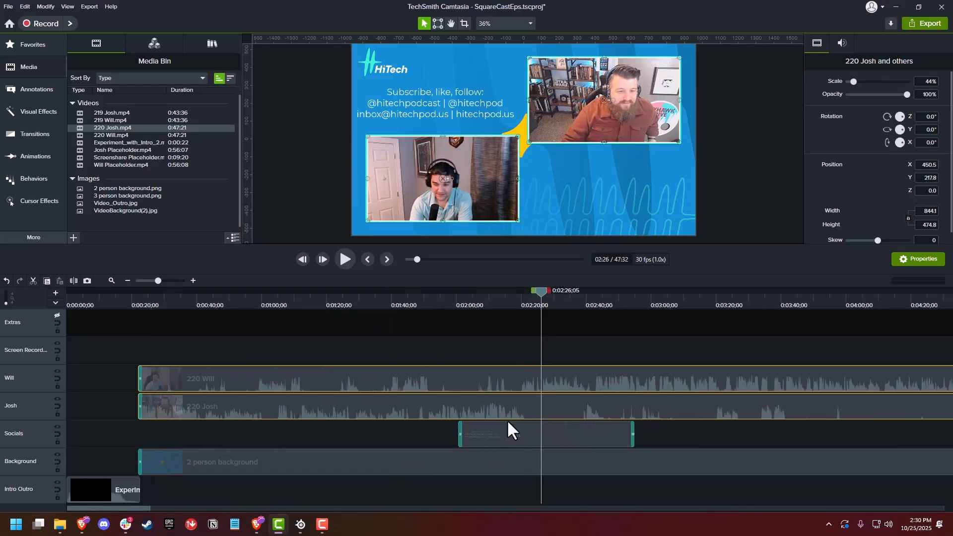
{"action": "scroll", "coordinate": [541, 381], "scroll_direction": "down", "scroll_amount": 5}
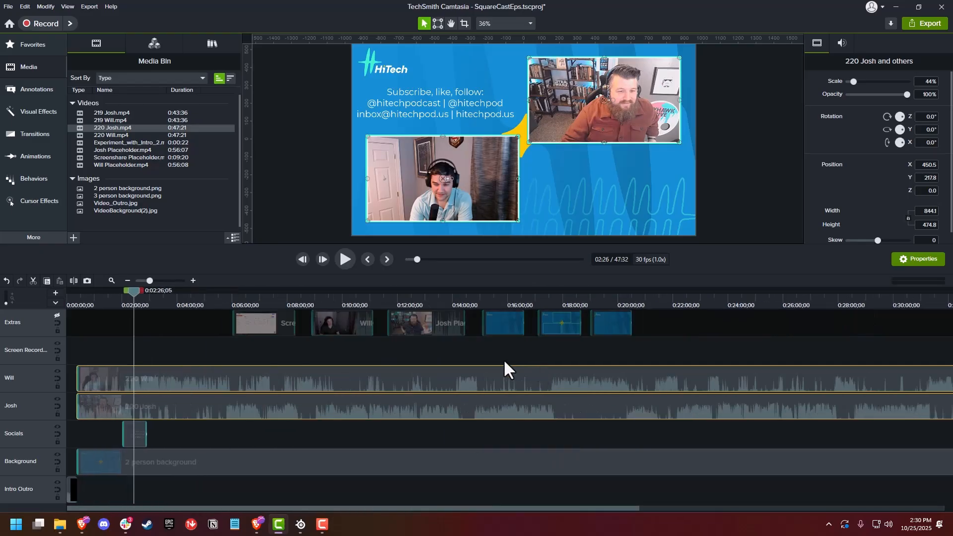
{"action": "scroll", "coordinate": [446, 407], "scroll_direction": "down", "scroll_amount": 2}
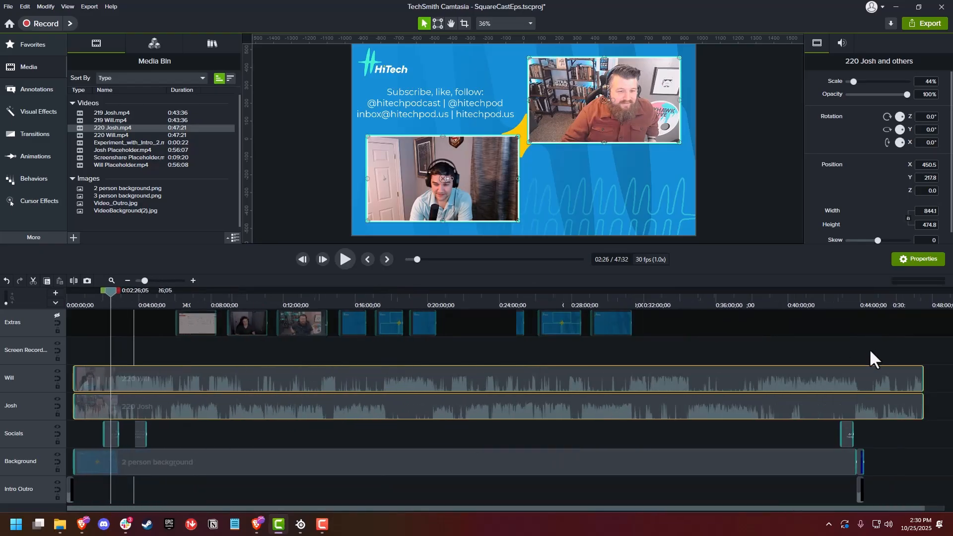
{"action": "left_click", "coordinate": [857, 301]}
{"action": "scroll", "coordinate": [826, 371], "scroll_direction": "up", "scroll_amount": 4}
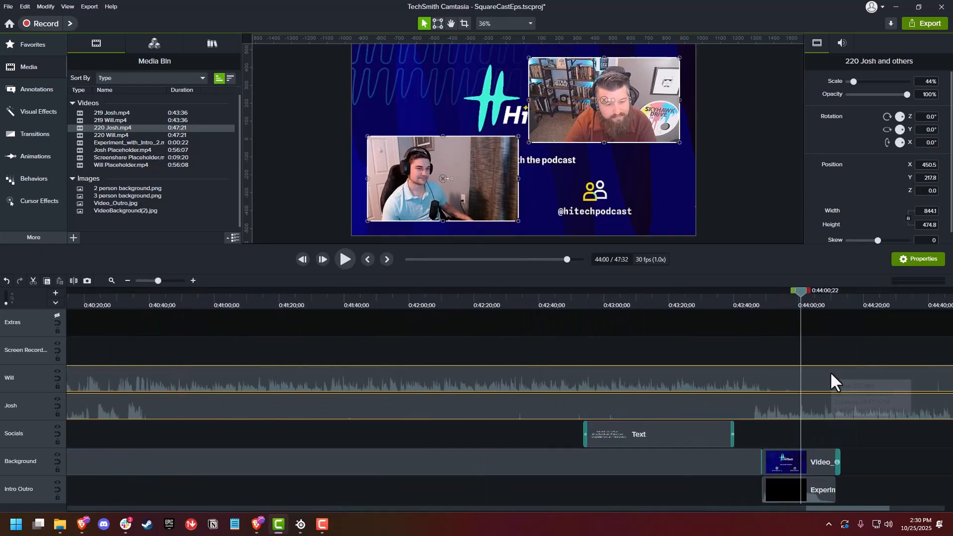
{"action": "scroll", "coordinate": [827, 367], "scroll_direction": "right", "scroll_amount": 2}
{"action": "scroll", "coordinate": [821, 363], "scroll_direction": "left", "scroll_amount": 1}
{"action": "scroll", "coordinate": [883, 331], "scroll_direction": "right", "scroll_amount": 1}
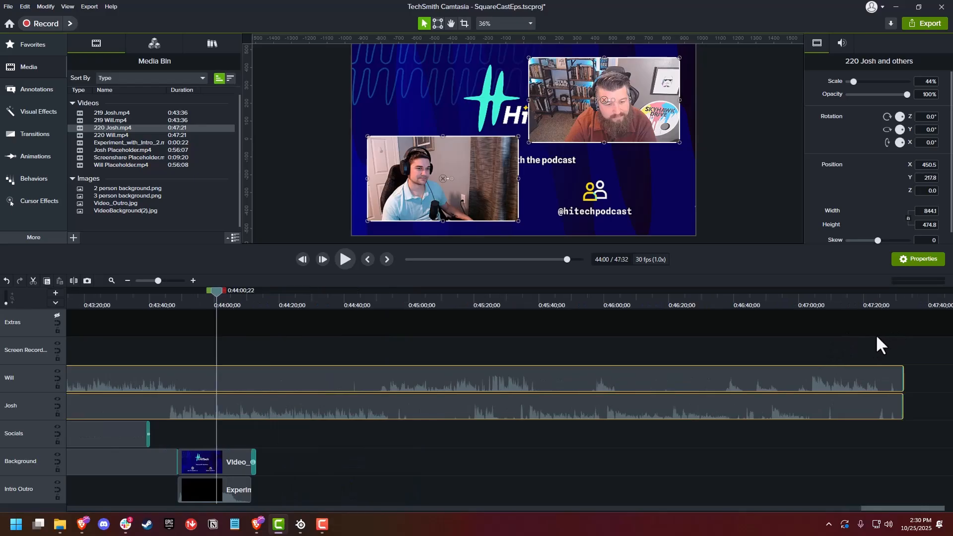
Step: Trim the ends of both 220 host clips together to about 47:29 and check the final frames
{"action": "left_click", "coordinate": [878, 301]}
{"action": "scroll", "coordinate": [872, 347], "scroll_direction": "up", "scroll_amount": 1}
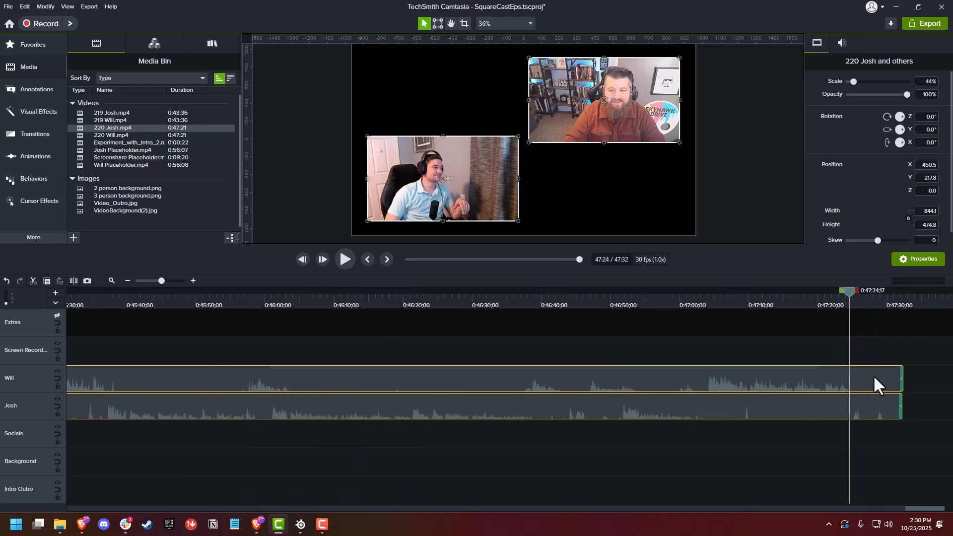
{"action": "scroll", "coordinate": [871, 375], "scroll_direction": "up", "scroll_amount": 3}
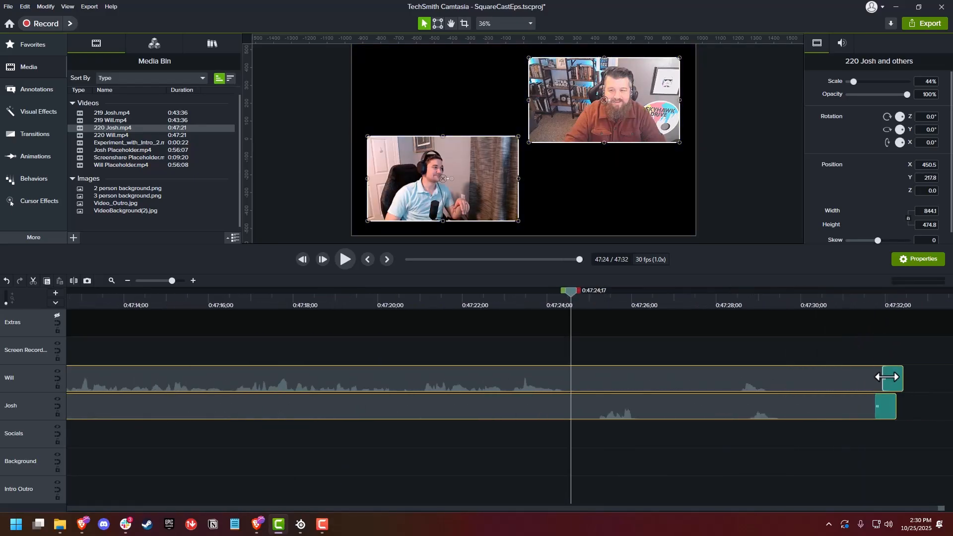
{"action": "left_click", "coordinate": [910, 373]}
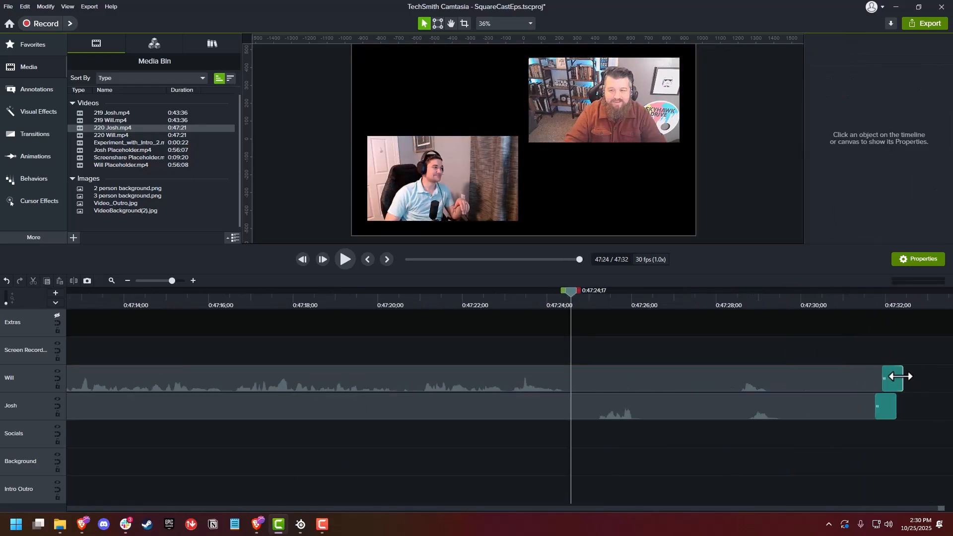
{"action": "left_click_drag", "start_coordinate": [901, 376], "coordinate": [786, 388]}
{"action": "left_click", "coordinate": [905, 372]}
{"action": "left_click", "coordinate": [742, 299]}
{"action": "left_click_drag", "start_coordinate": [743, 297], "coordinate": [764, 298]}
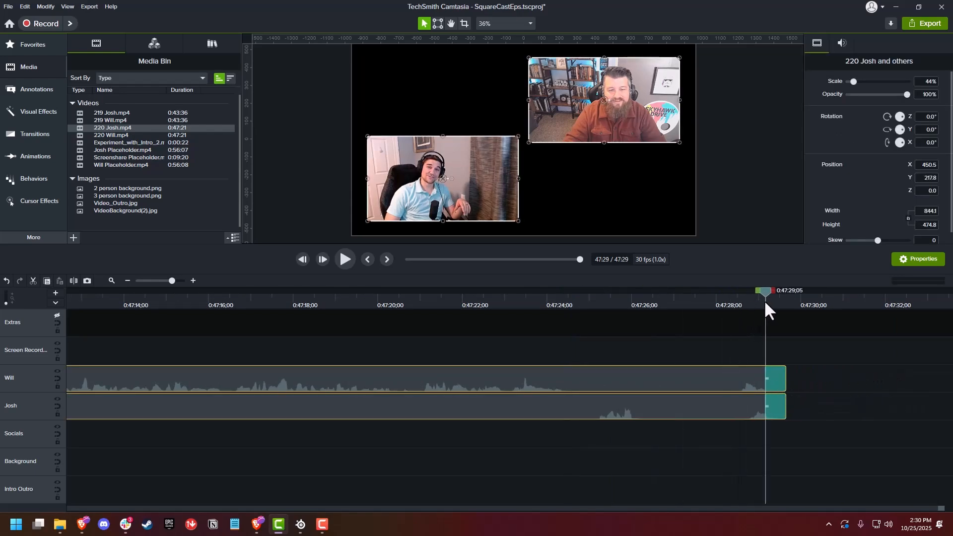
Step: Move the Video_Outro image and its Experiment_with_Intro_2 clip together past the end of the host clips
{"action": "scroll", "coordinate": [680, 378], "scroll_direction": "down", "scroll_amount": 1}
{"action": "scroll", "coordinate": [677, 368], "scroll_direction": "down", "scroll_amount": 3}
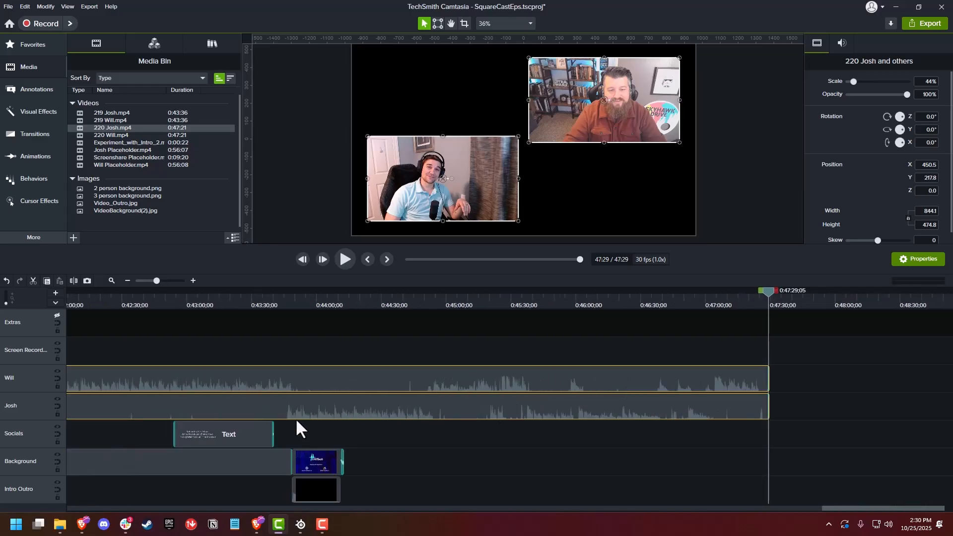
{"action": "left_click_drag", "start_coordinate": [329, 436], "coordinate": [810, 462]}
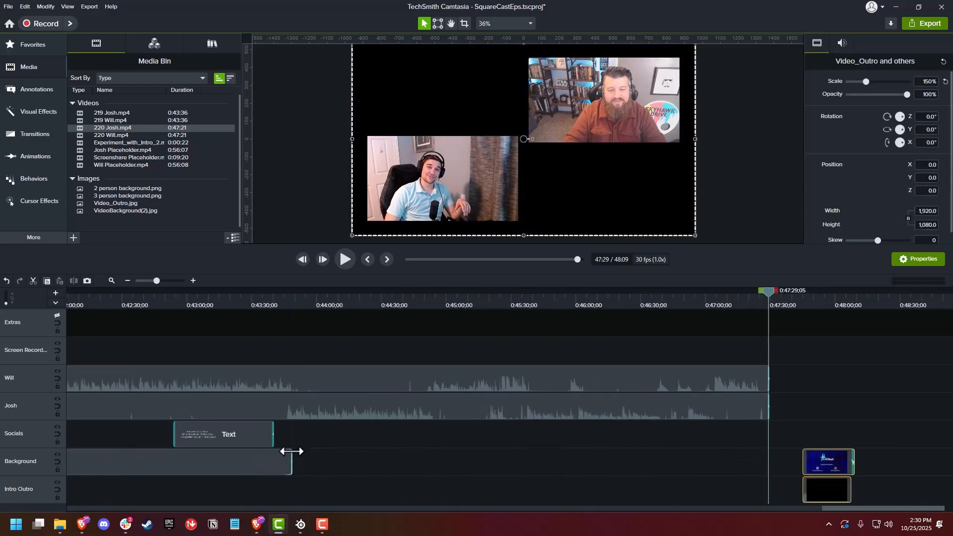
Step: Extend the 2 person background so that it ends exactly with the two host clips
{"action": "left_click_drag", "start_coordinate": [292, 453], "coordinate": [774, 456]}
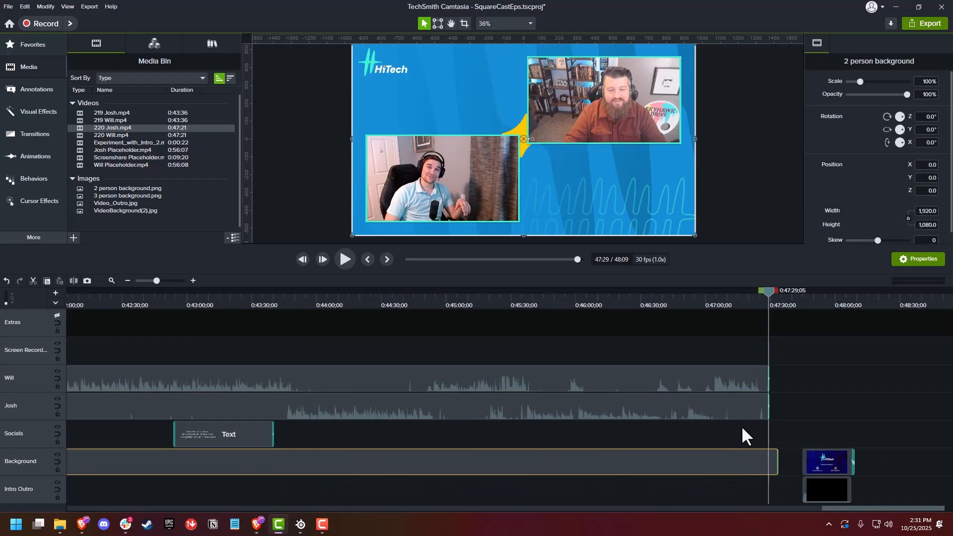
{"action": "scroll", "coordinate": [771, 338], "scroll_direction": "up", "scroll_amount": 1}
{"action": "scroll", "coordinate": [768, 324], "scroll_direction": "up", "scroll_amount": 1}
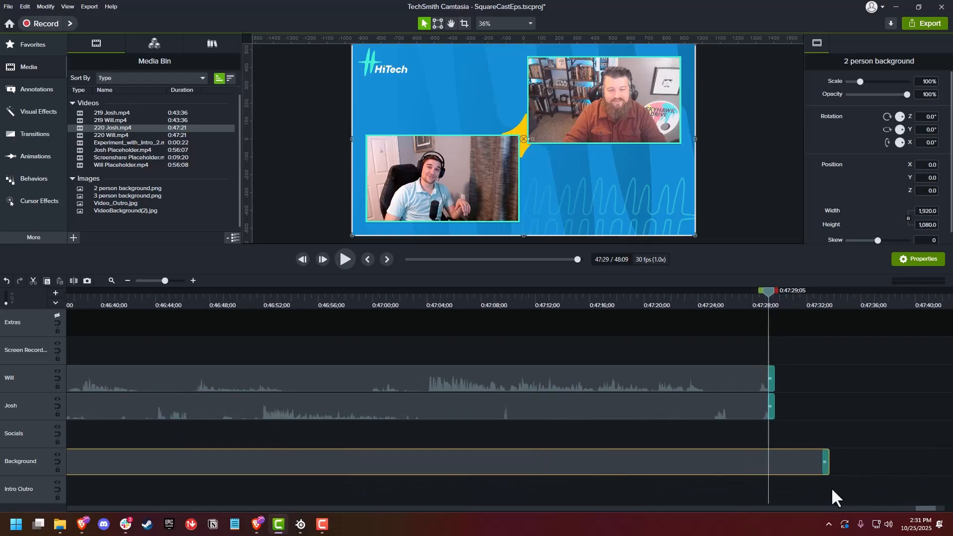
{"action": "left_click_drag", "start_coordinate": [826, 463], "coordinate": [774, 462]}
Step: Snap the Video_Outro image and its music clip against the background's end and play back the transition
{"action": "scroll", "coordinate": [789, 459], "scroll_direction": "right", "scroll_amount": 5}
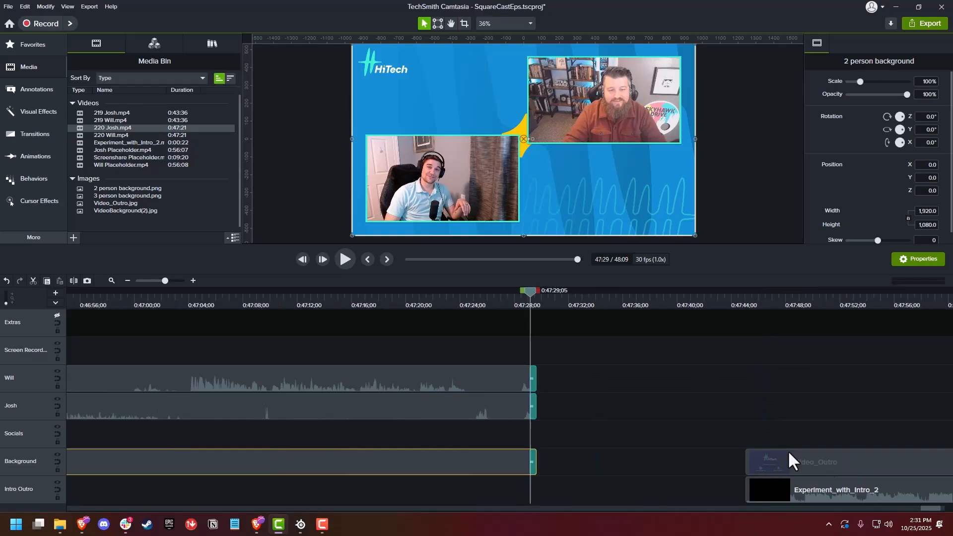
{"action": "left_click_drag", "start_coordinate": [686, 419], "coordinate": [535, 459]}
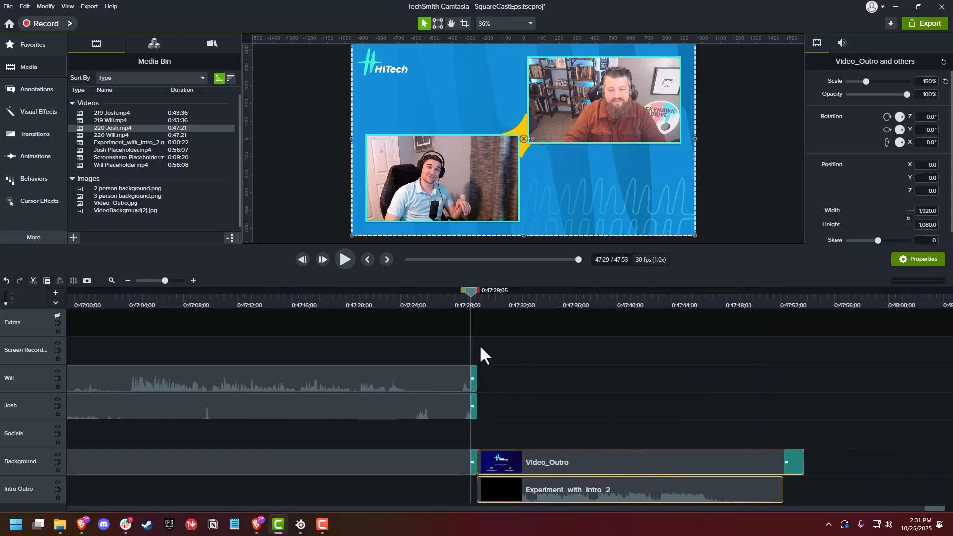
{"action": "left_click", "coordinate": [432, 297]}
{"action": "key", "text": "space"}
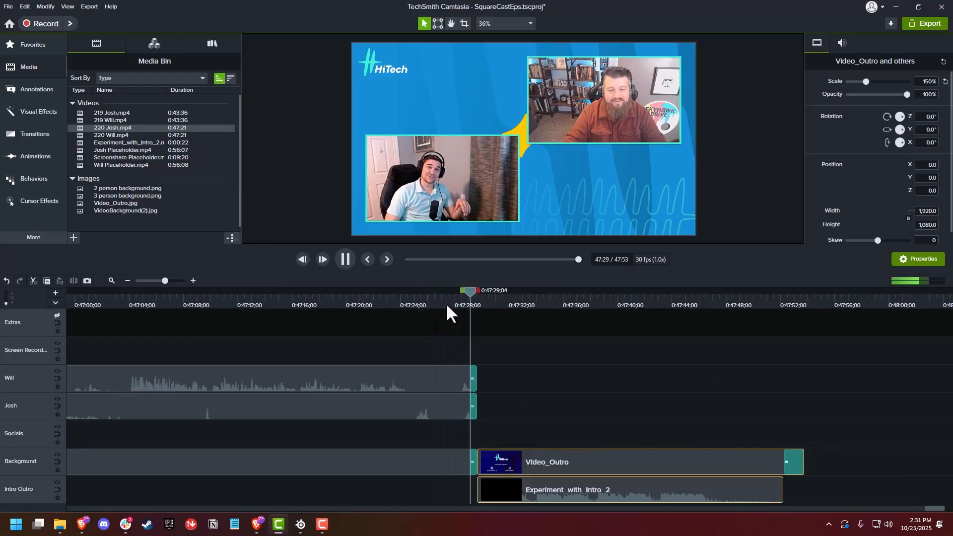
{"action": "key", "text": "space"}
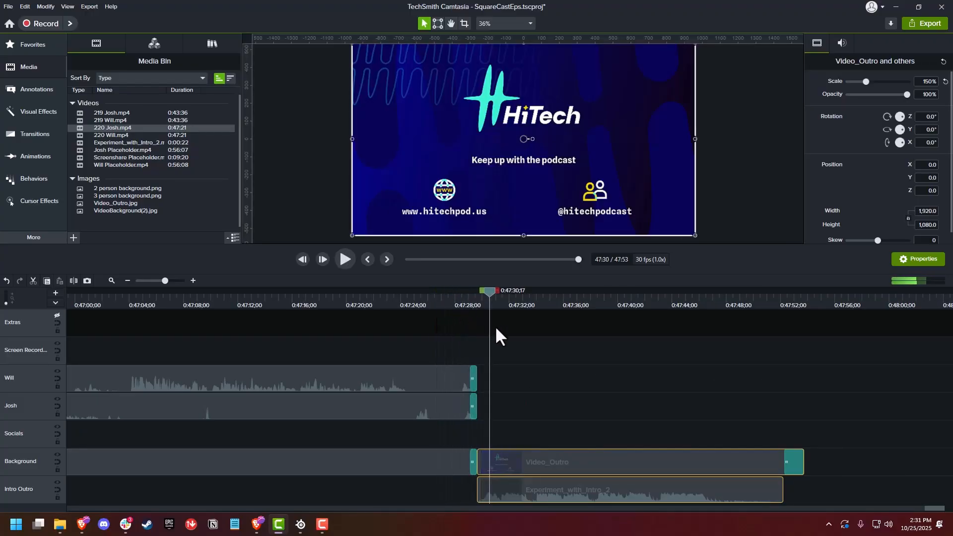
Step: Bring the whole timeline into view and turn on the visibility of the Extras track
{"action": "scroll", "coordinate": [466, 335], "scroll_direction": "down", "scroll_amount": 1}
{"action": "scroll", "coordinate": [465, 335], "scroll_direction": "down", "scroll_amount": 4}
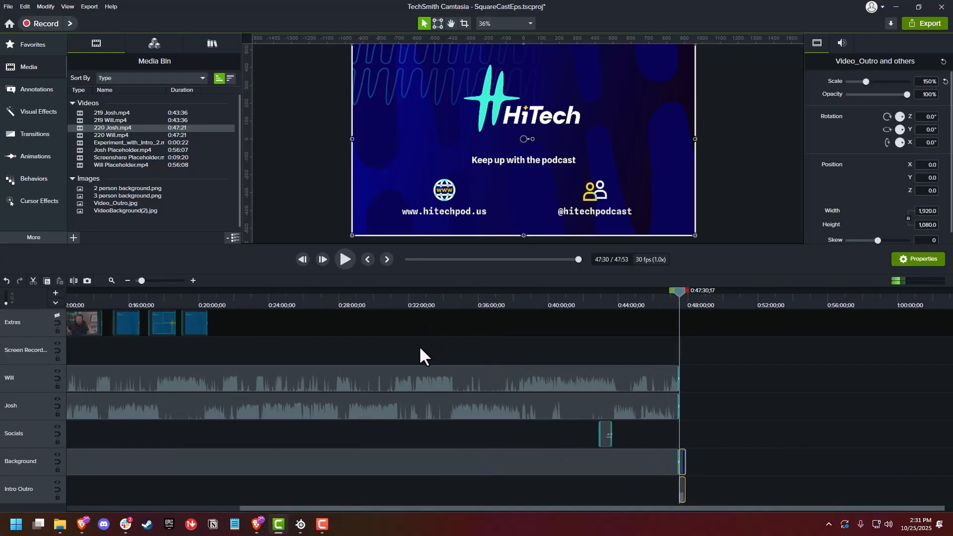
{"action": "scroll", "coordinate": [405, 342], "scroll_direction": "left", "scroll_amount": 5}
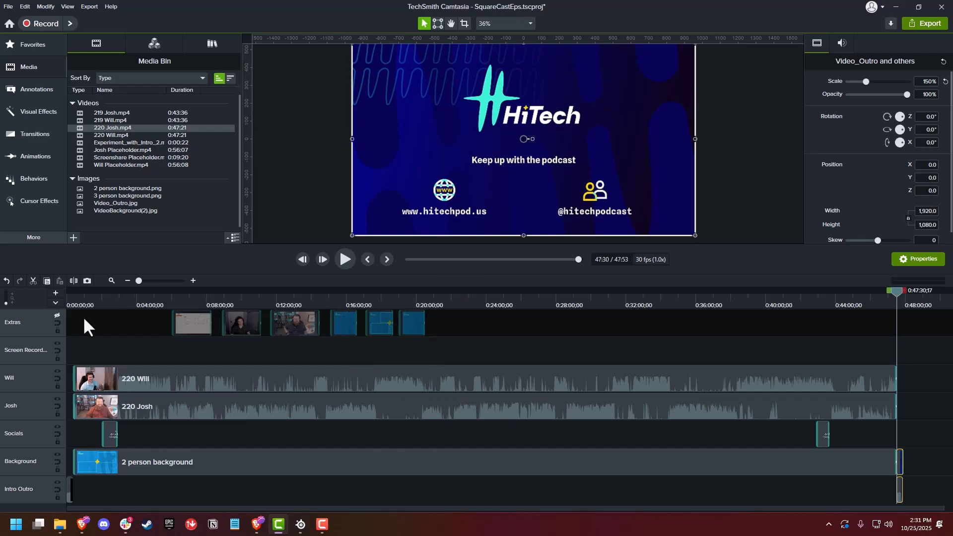
{"action": "left_click", "coordinate": [57, 315]}
Step: Inspect the alternative backgrounds and placeholder videos on the Extras track and the closing socials text at about 43:19
{"action": "left_click", "coordinate": [391, 295]}
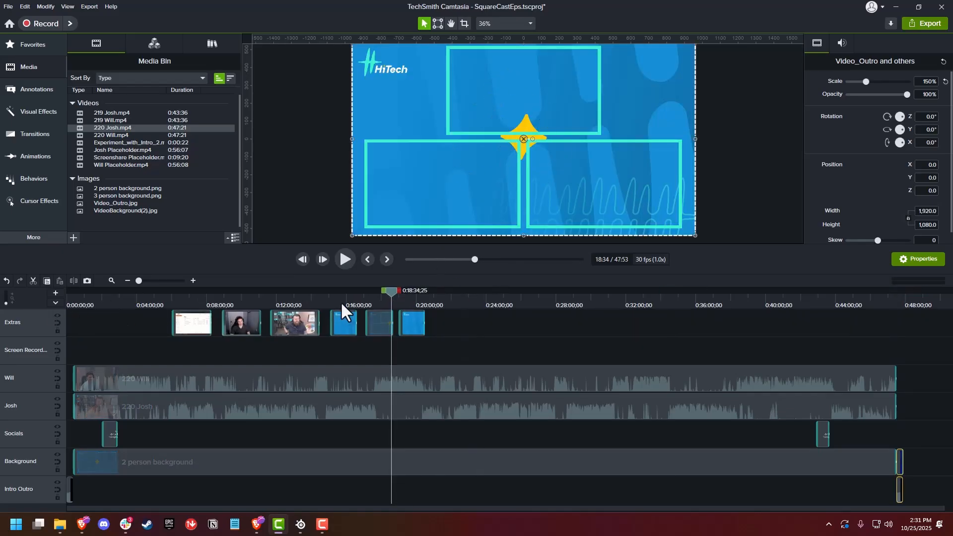
{"action": "left_click", "coordinate": [346, 299]}
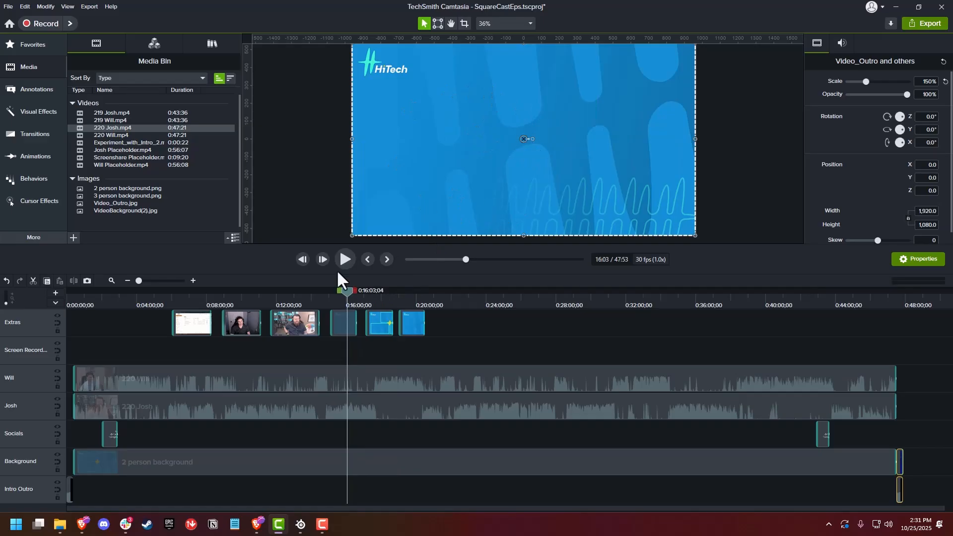
{"action": "left_click", "coordinate": [295, 299]}
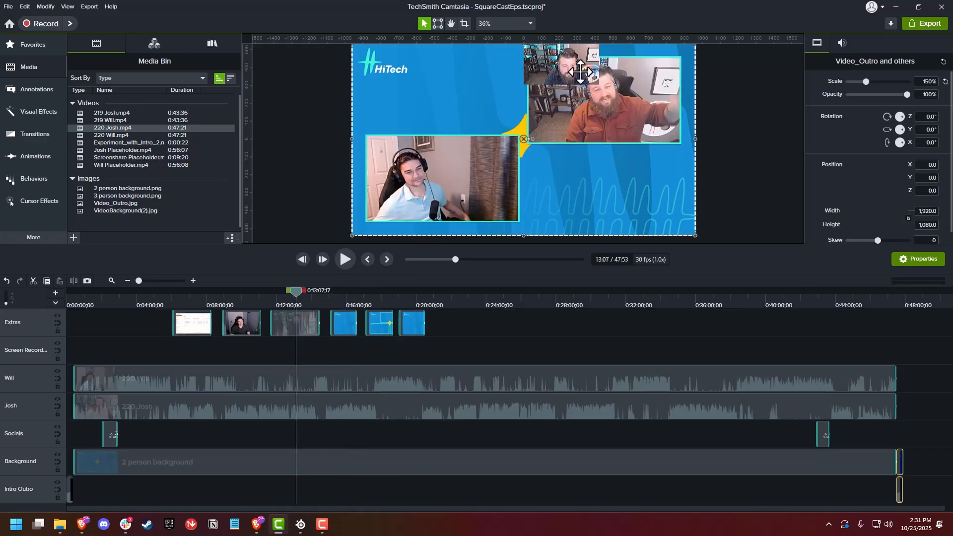
{"action": "left_click", "coordinate": [242, 299]}
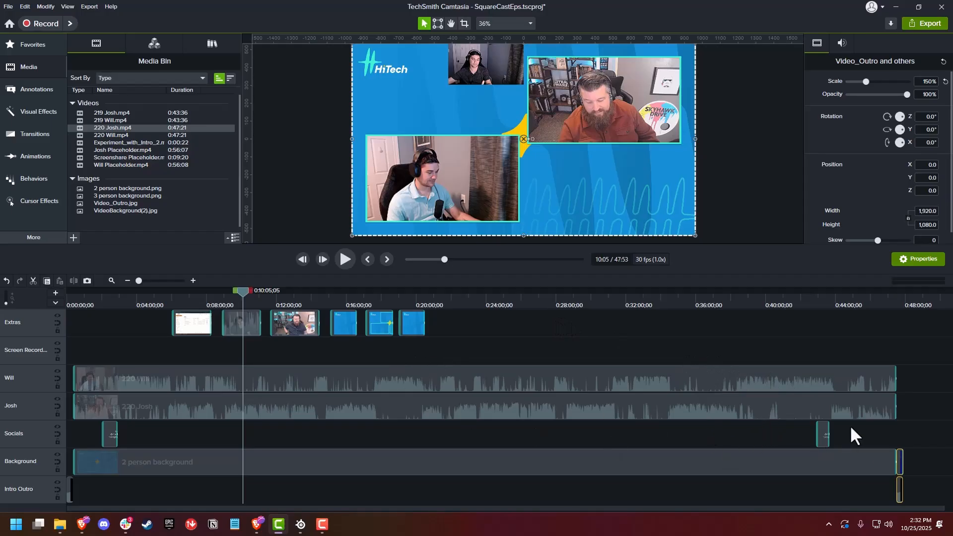
{"action": "left_click", "coordinate": [824, 298]}
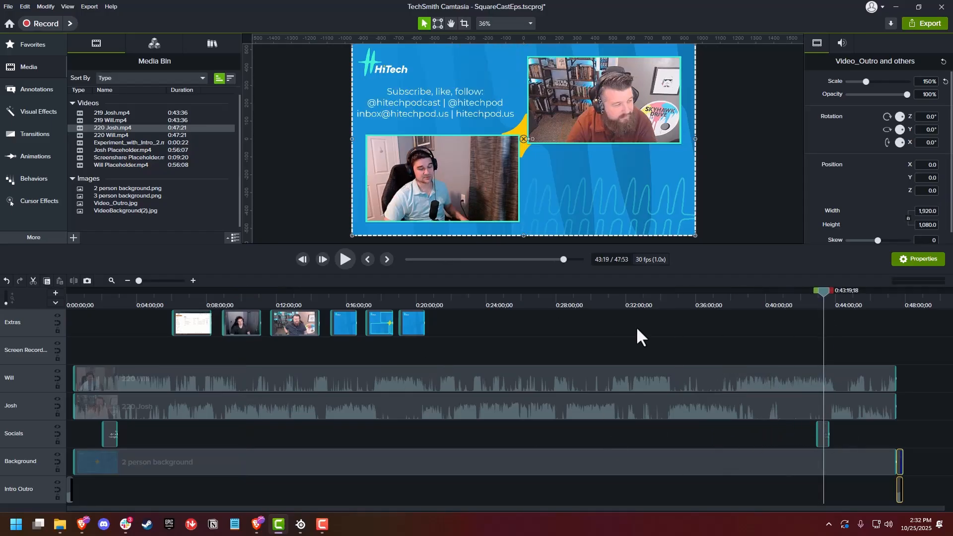